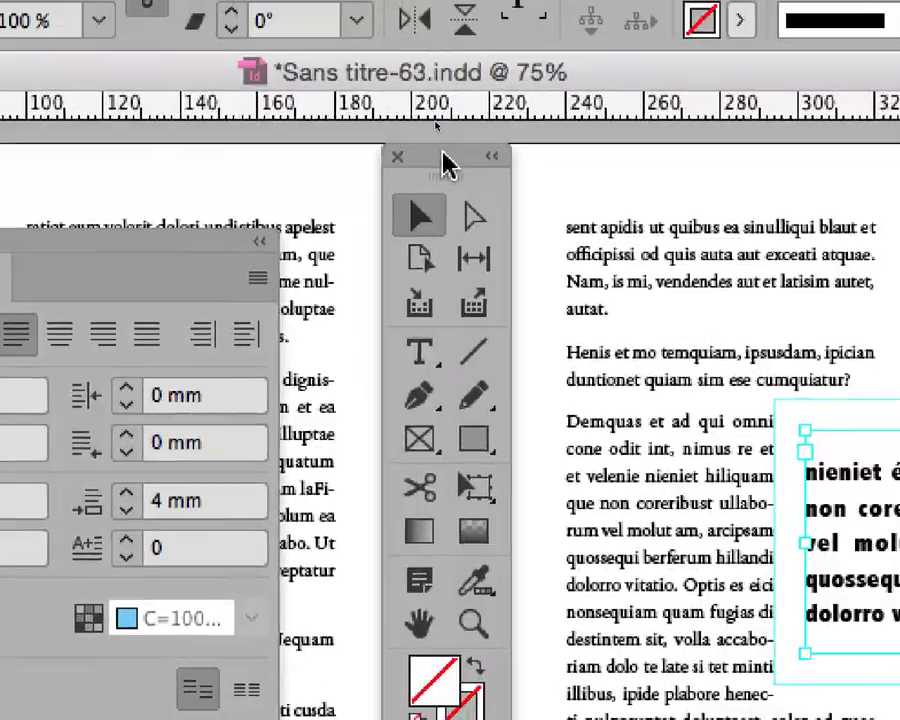
pyautogui.click(653, 230)
pyautogui.click(632, 255)
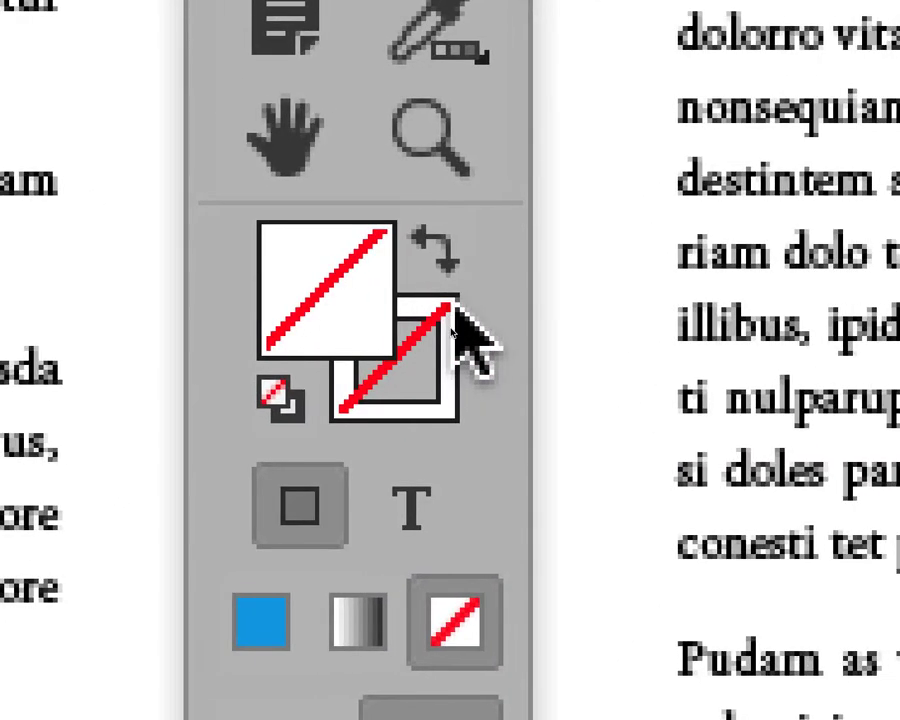
pyautogui.click(453, 310)
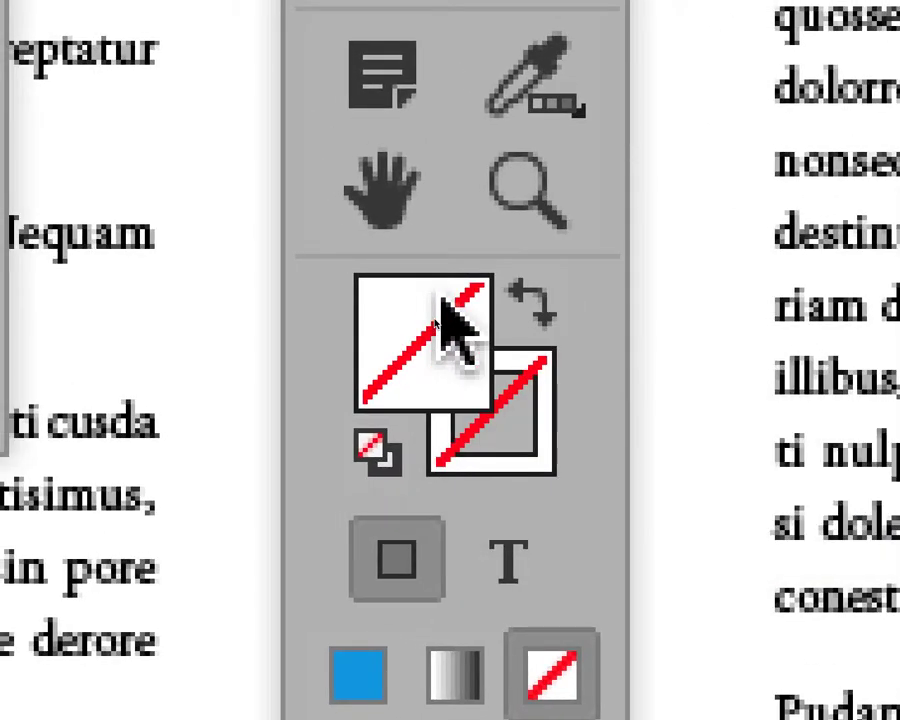
pyautogui.click(445, 300)
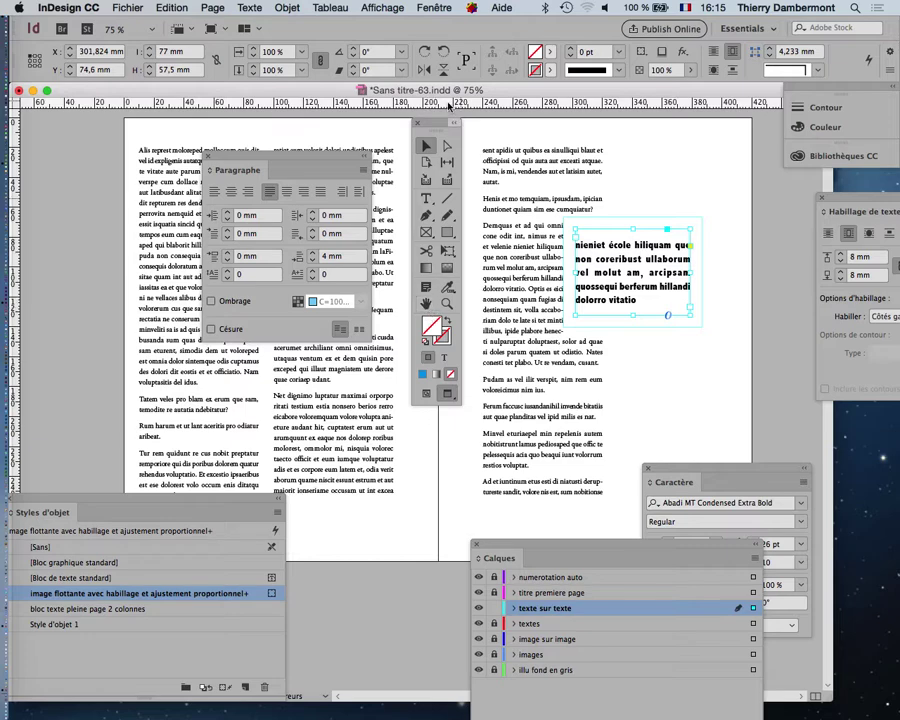
# Rearrange the floating Tools, Paragraphe, Calques and Caractère panels to clear the area around the selected text frame.
pyautogui.moveTo(417, 117); pyautogui.dragTo(74, 125)
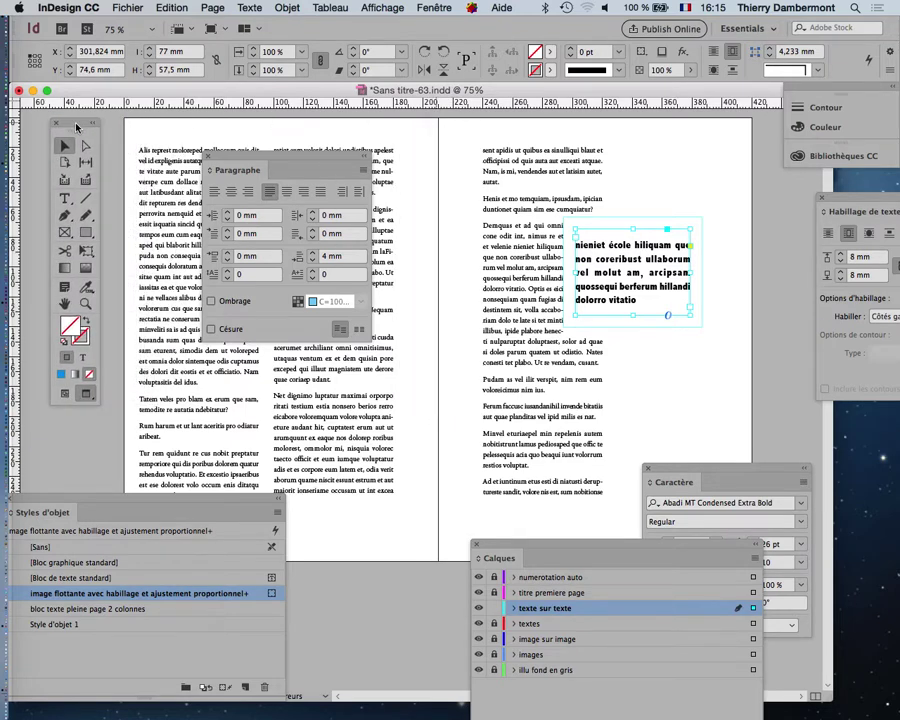
pyautogui.moveTo(288, 163); pyautogui.dragTo(213, 161)
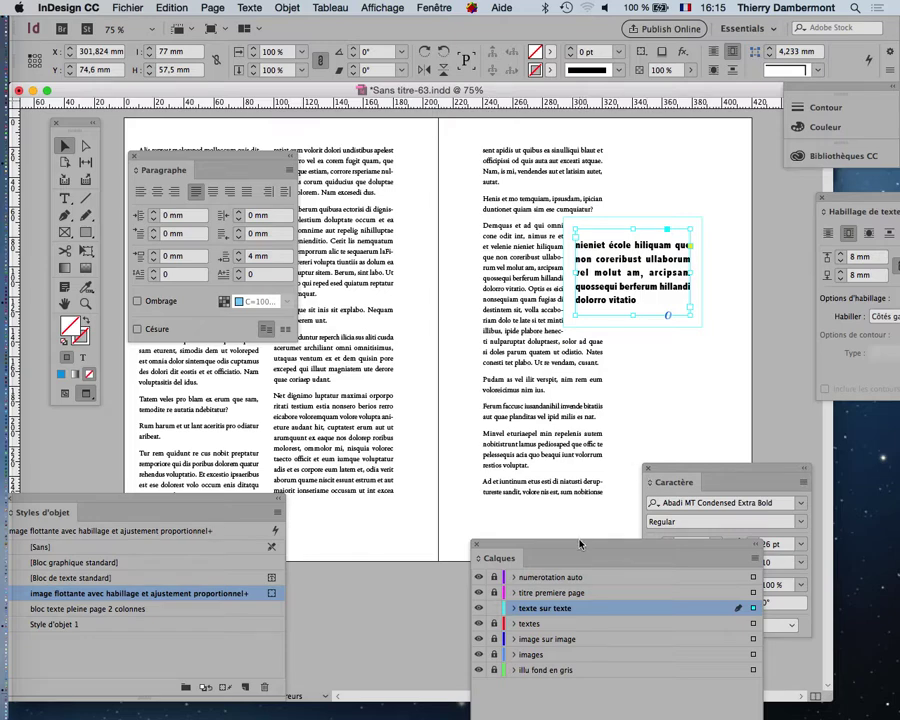
pyautogui.moveTo(580, 545); pyautogui.dragTo(431, 525)
pyautogui.moveTo(667, 470); pyautogui.dragTo(773, 510)
# Show the Nuancier swatches panel and place it beside the selected text frame.
pyautogui.click(424, 6)
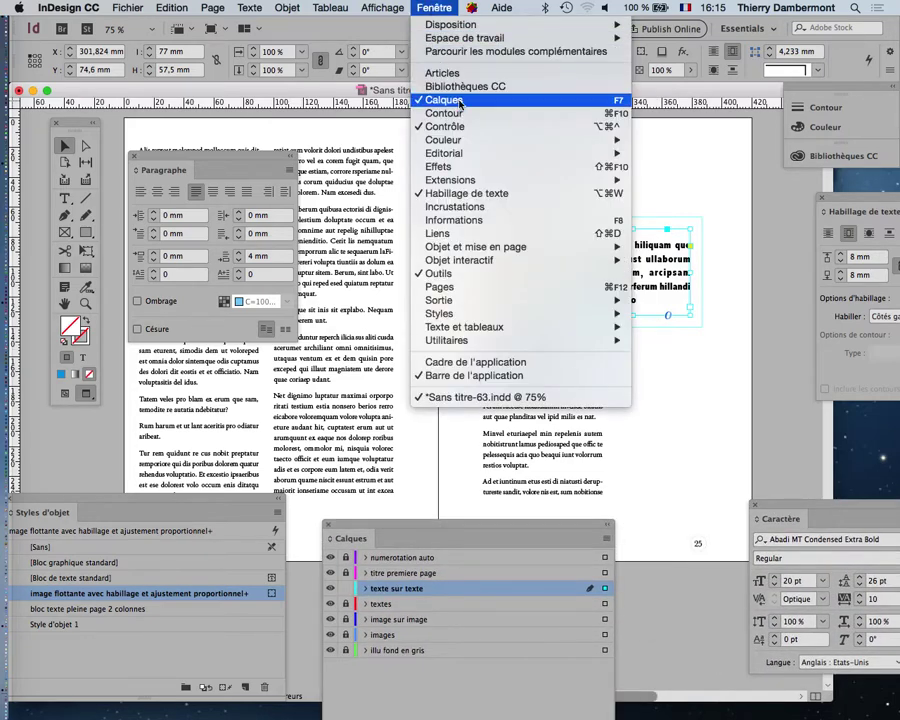
pyautogui.moveTo(463, 141)
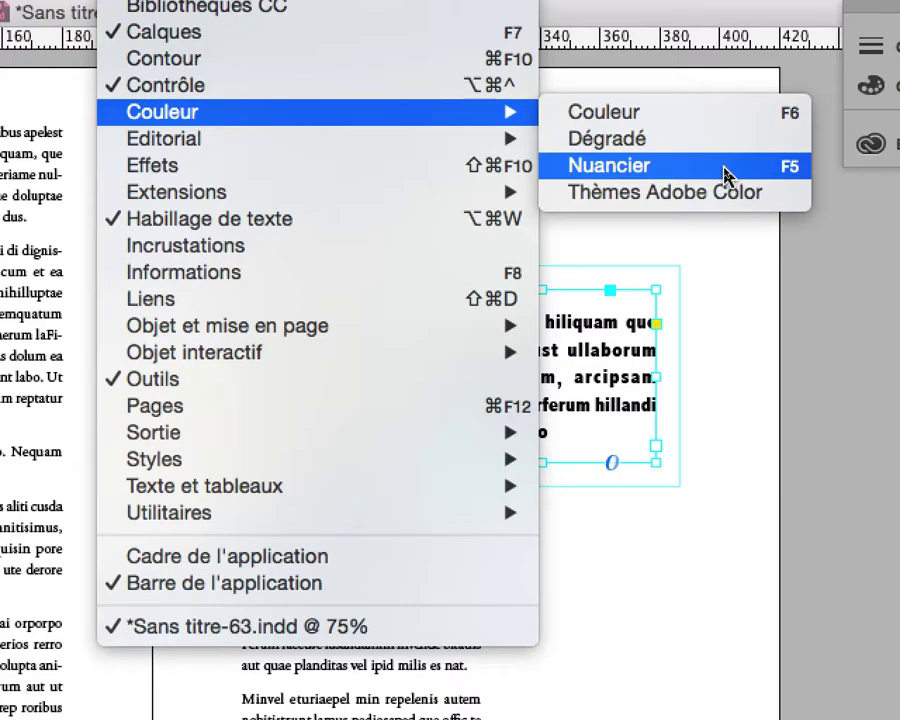
pyautogui.click(726, 177)
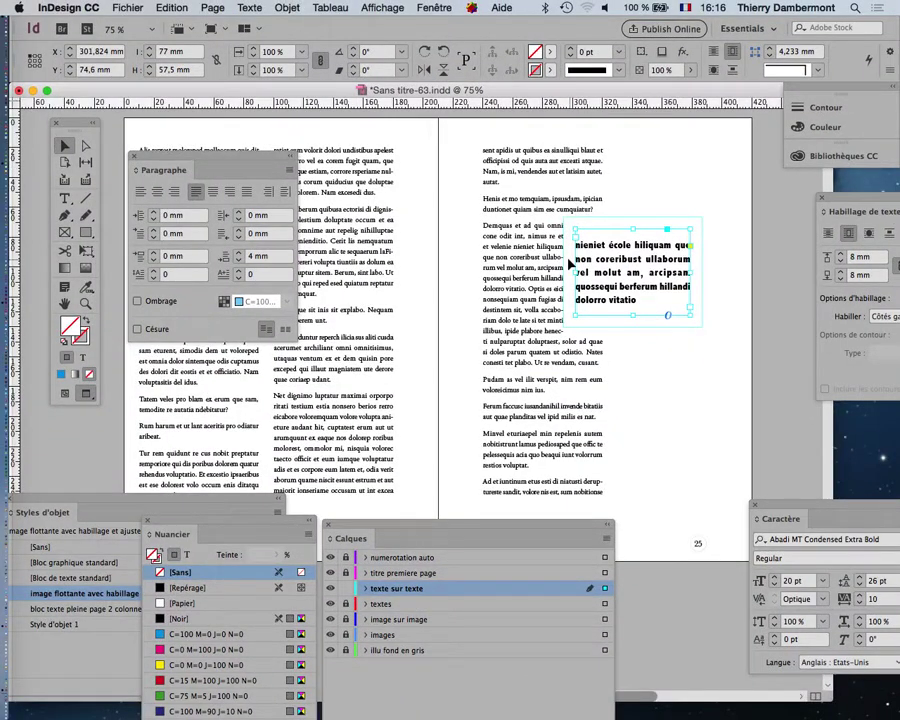
pyautogui.moveTo(225, 526); pyautogui.dragTo(433, 144)
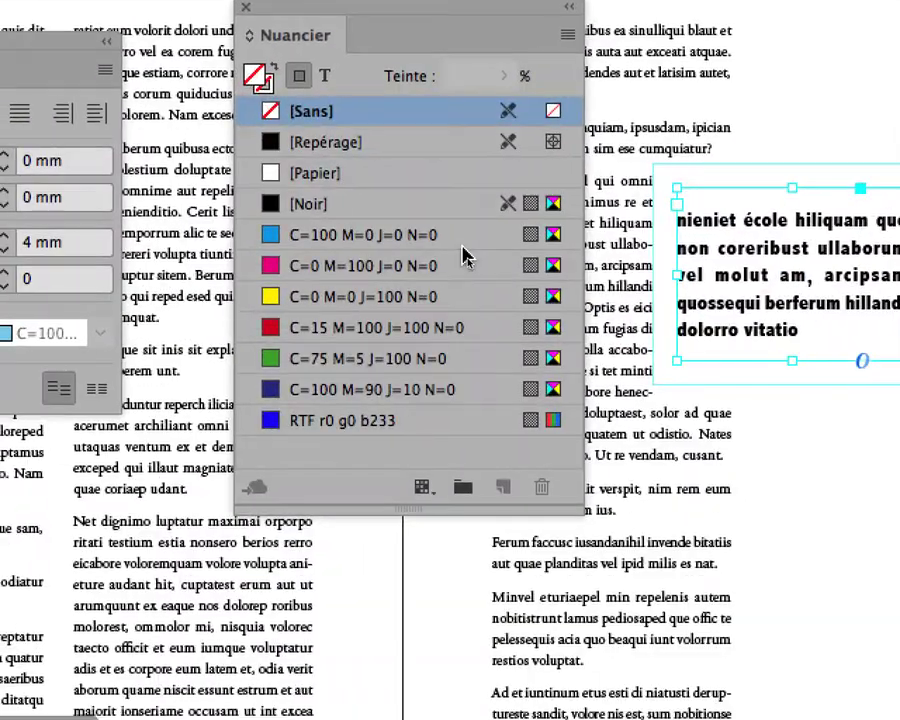
# Try several swatches as the text frame's fill, ending with green C=75 M=5 J=100 N=0, and enlarge the Nuancier panel.
pyautogui.click(465, 252)
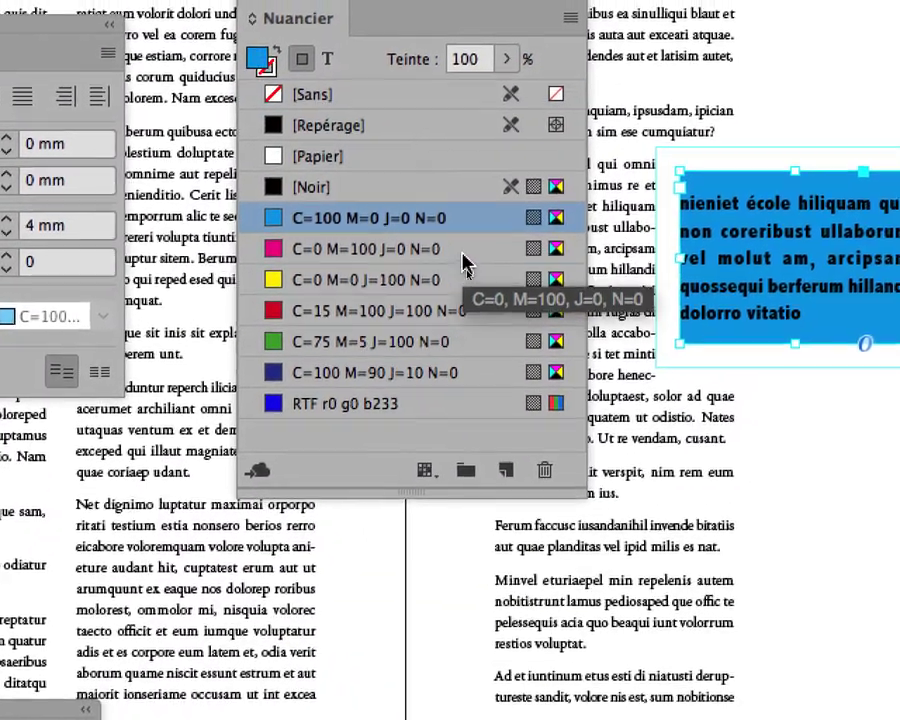
pyautogui.click(407, 254)
pyautogui.click(415, 285)
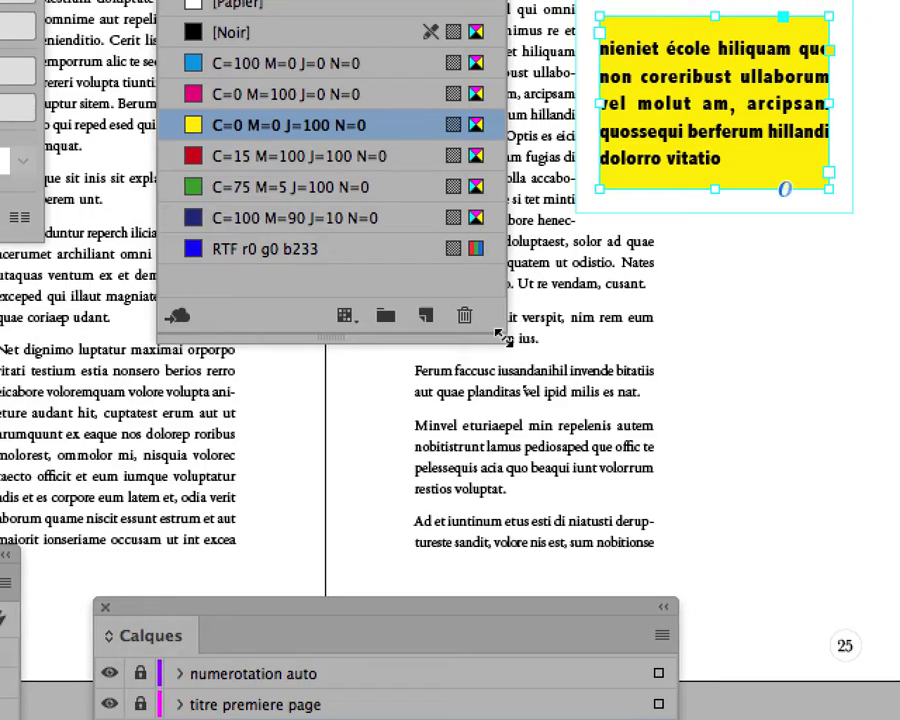
pyautogui.moveTo(499, 331); pyautogui.dragTo(506, 488)
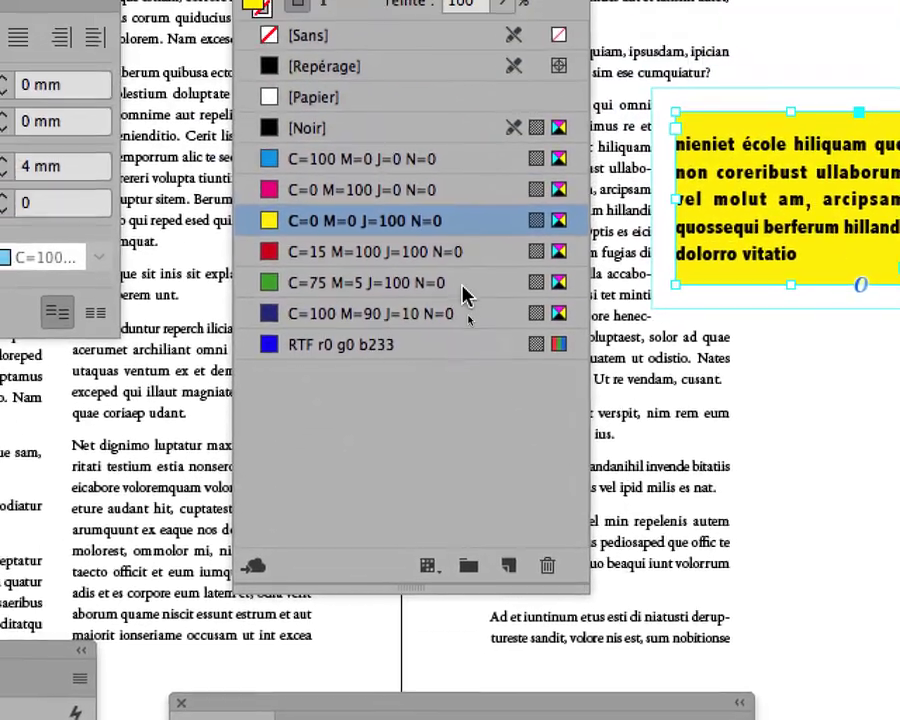
pyautogui.click(465, 288)
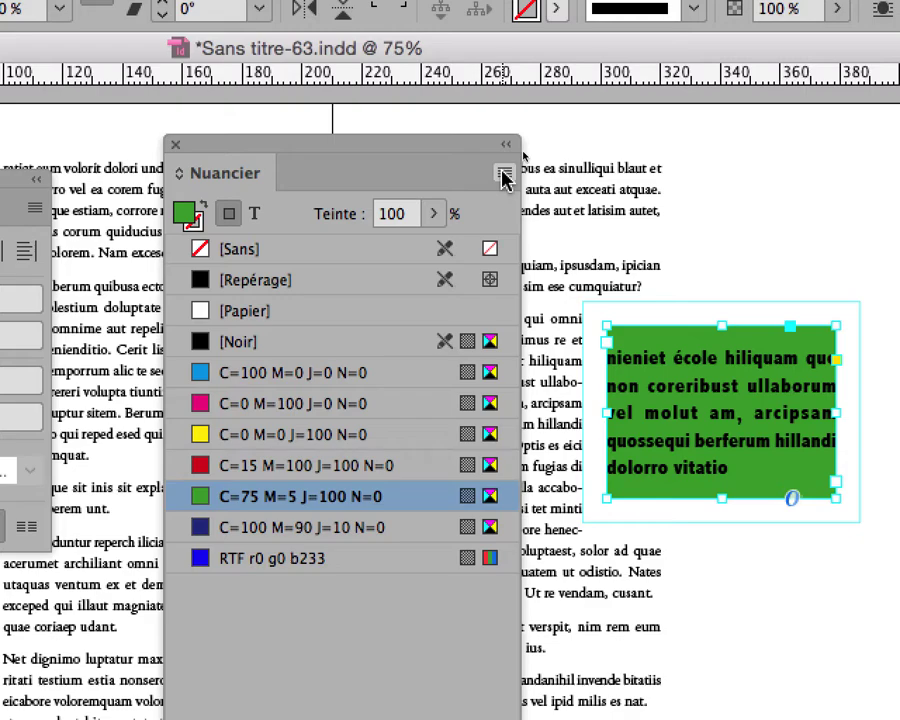
# Start a new colour swatch in RVB mode and move its dialog clear of the swatch list and text frame.
pyautogui.click(505, 177)
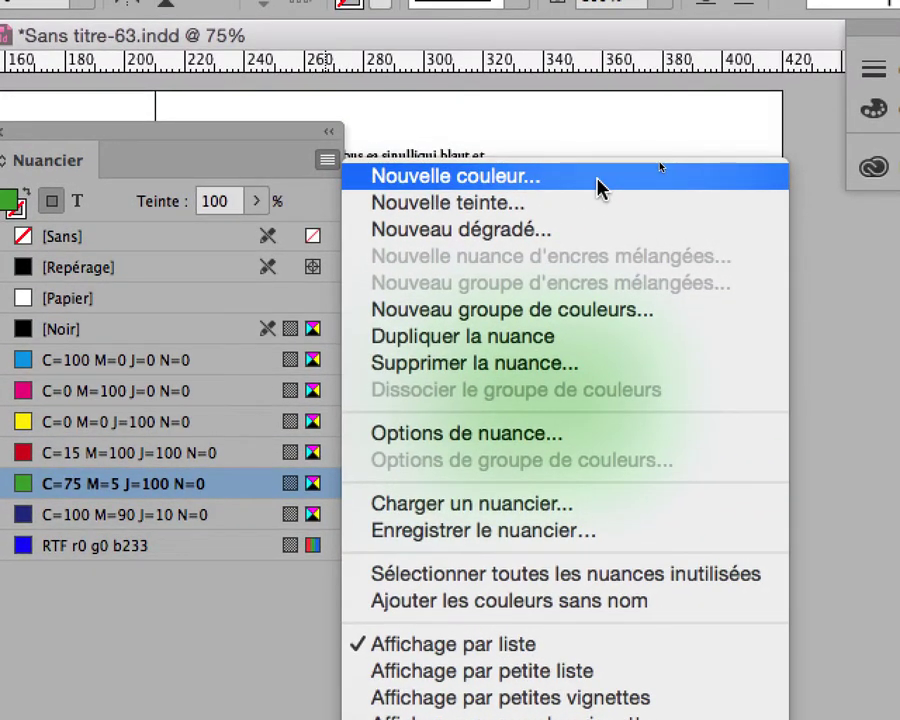
pyautogui.click(542, 178)
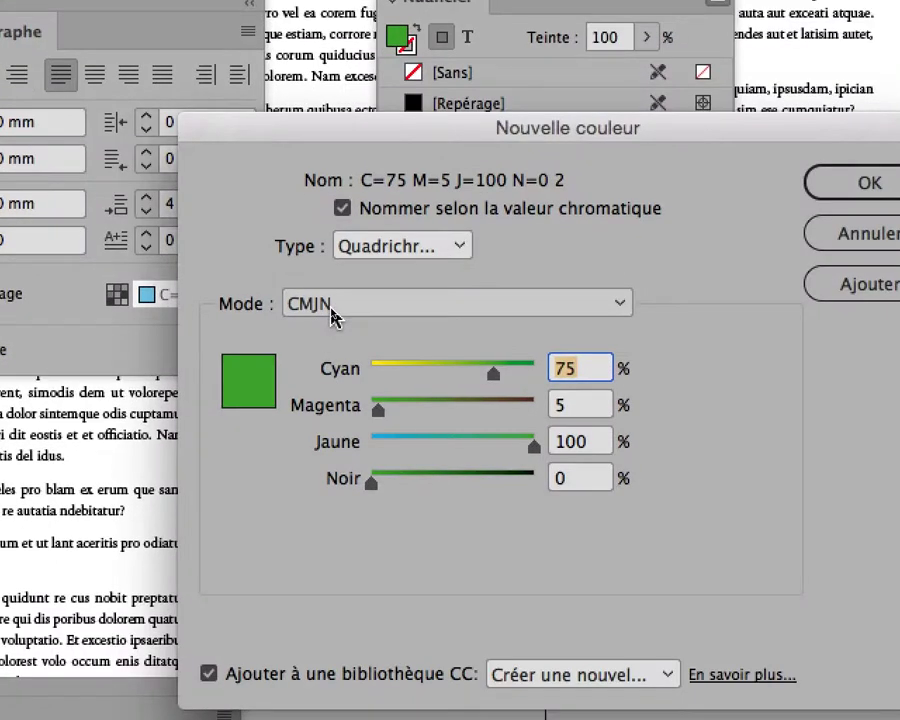
pyautogui.click(333, 310)
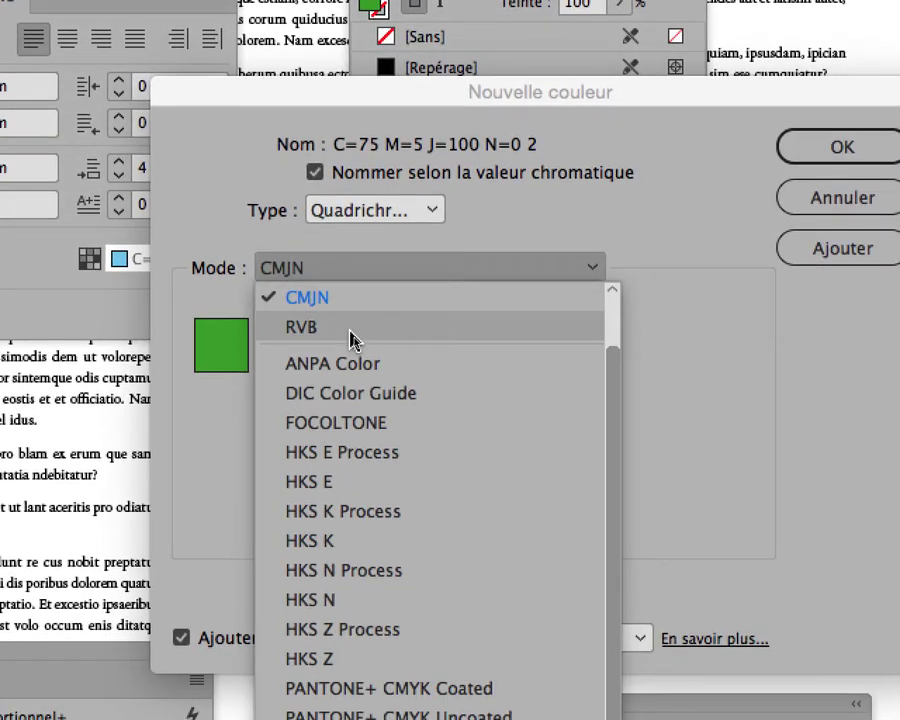
pyautogui.click(350, 330)
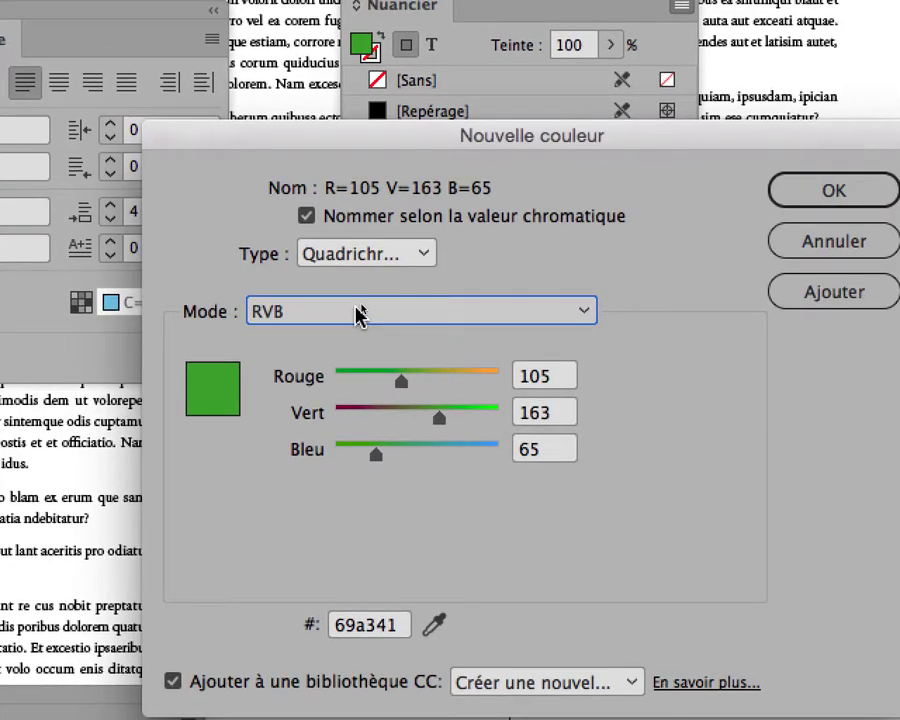
pyautogui.click(358, 312)
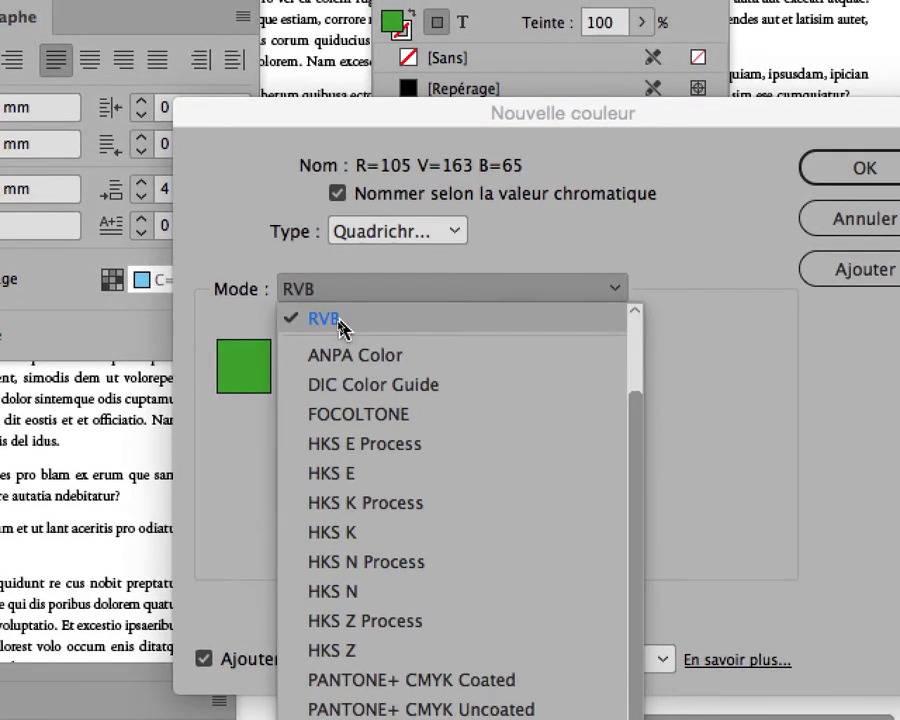
pyautogui.click(268, 320)
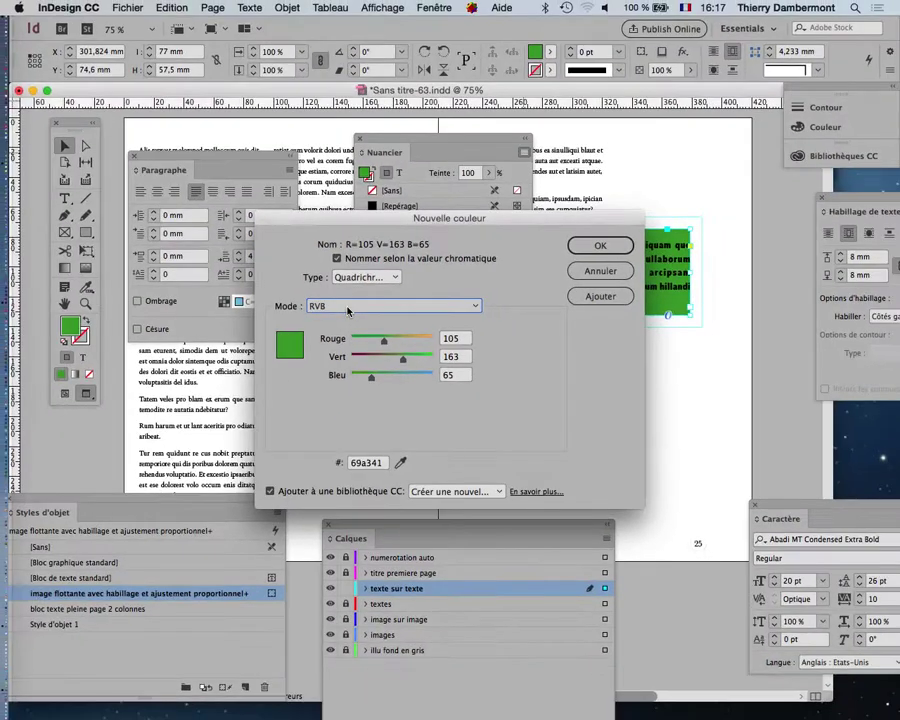
pyautogui.moveTo(482, 231); pyautogui.dragTo(637, 367)
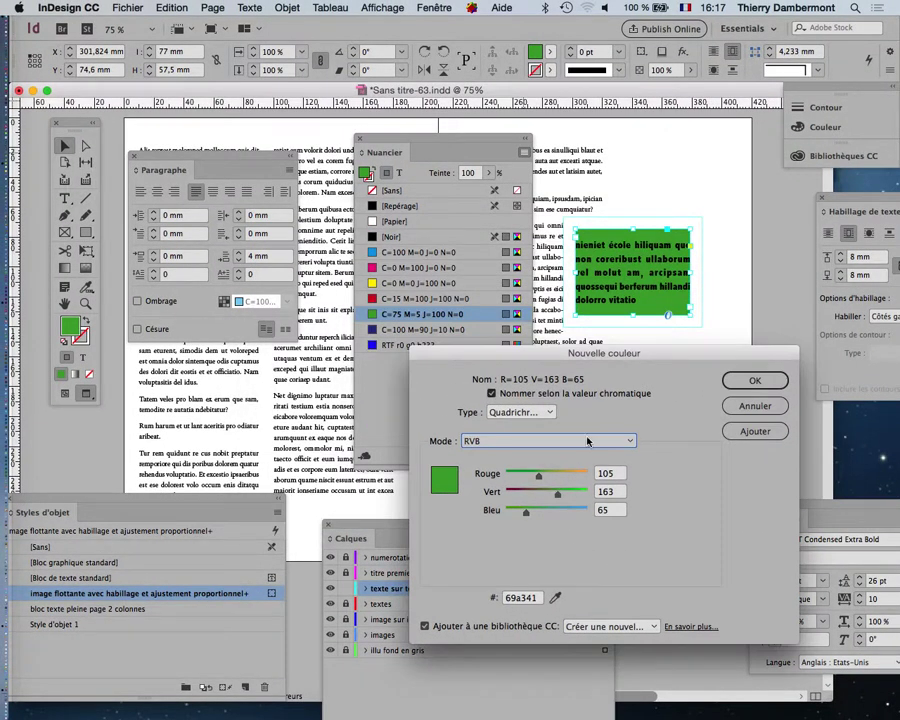
# Mix the new colour to R=74 V=219 B=222 and create it as the text frame's fill swatch.
pyautogui.moveTo(552, 481)
pyautogui.mouseDown()
pyautogui.moveTo(575, 479)
pyautogui.moveTo(519, 478)
pyautogui.moveTo(551, 480)
pyautogui.mouseUp()
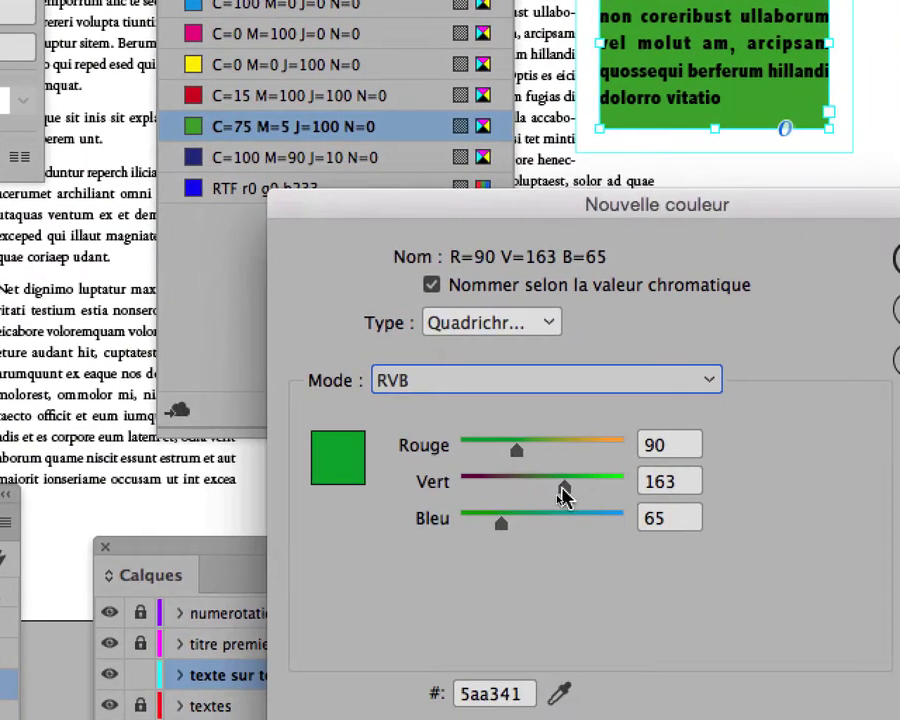
pyautogui.moveTo(595, 521); pyautogui.dragTo(528, 520)
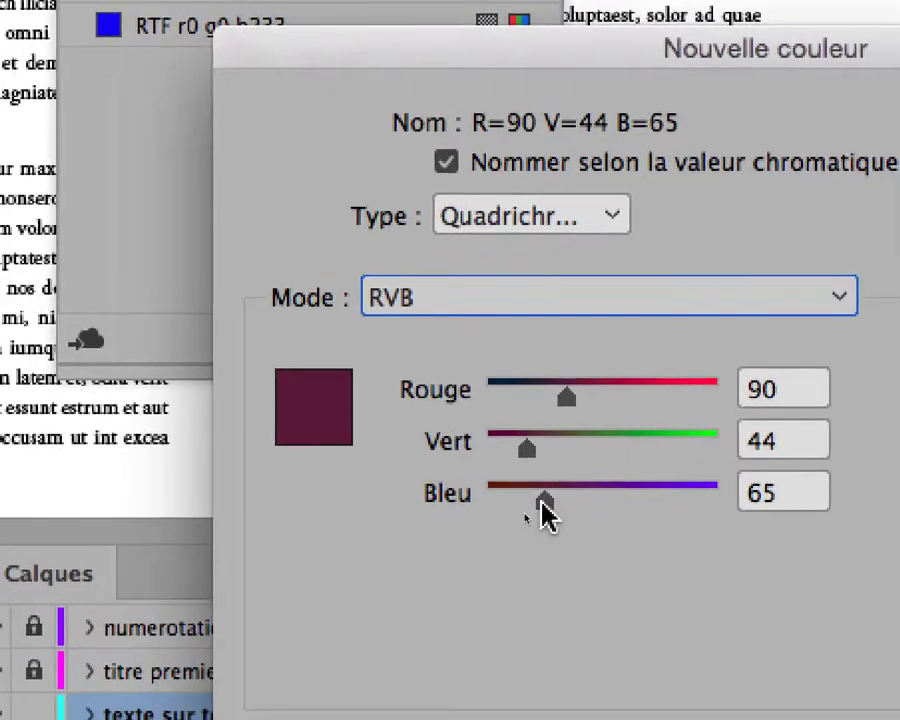
pyautogui.moveTo(545, 515); pyautogui.dragTo(646, 516)
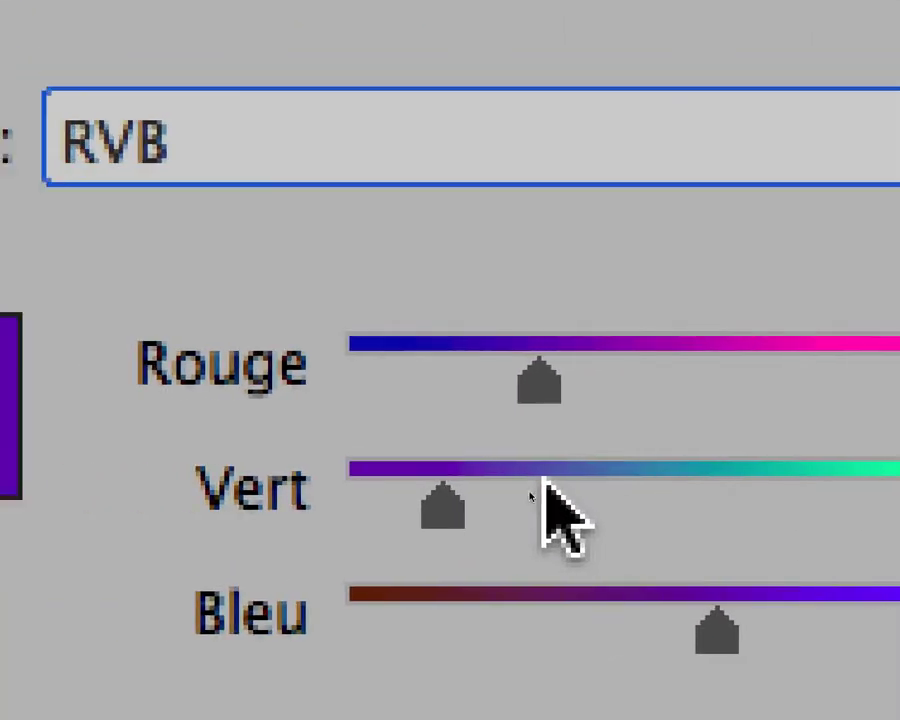
pyautogui.moveTo(300, 507); pyautogui.dragTo(586, 488)
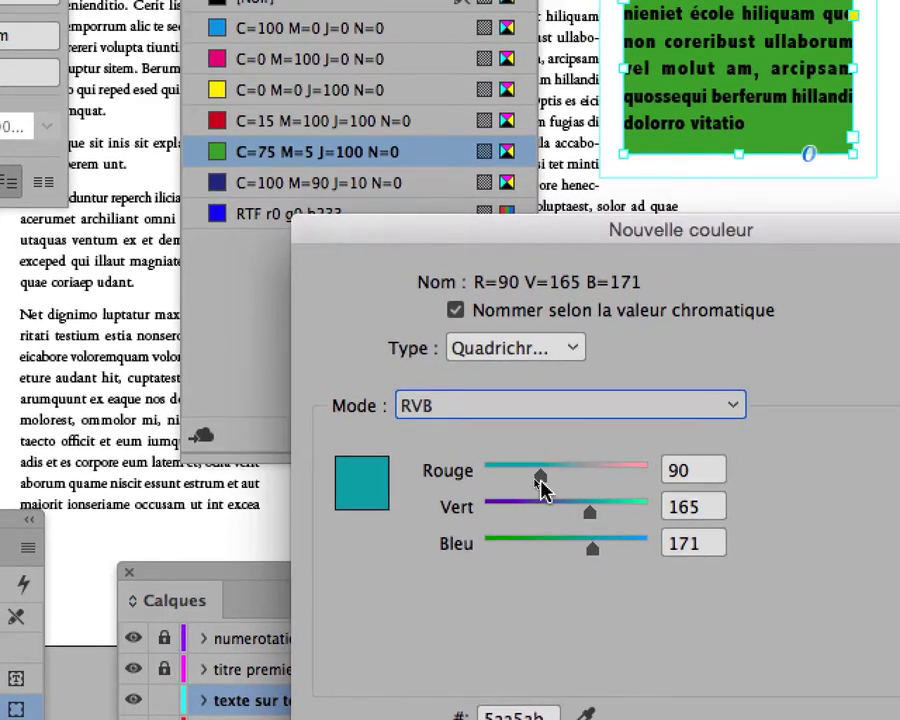
pyautogui.moveTo(540, 478); pyautogui.dragTo(573, 481)
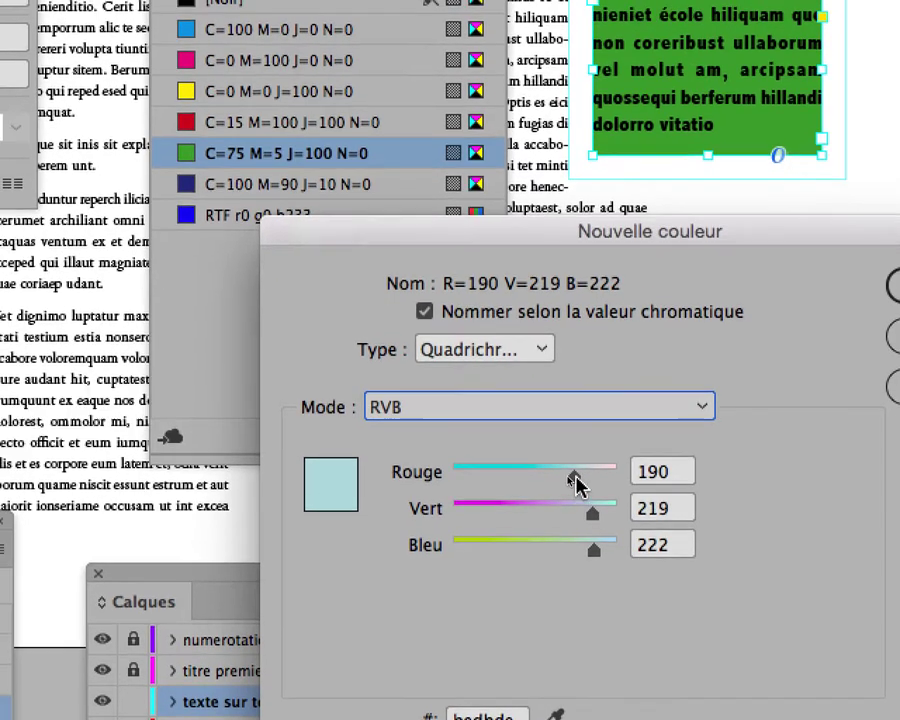
pyautogui.moveTo(576, 485); pyautogui.dragTo(553, 483)
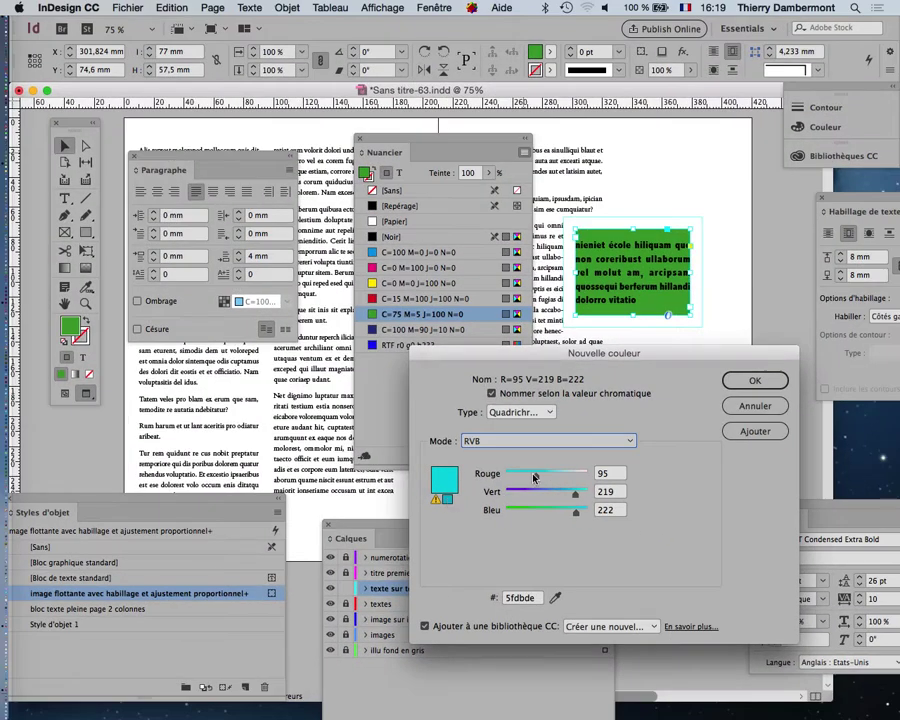
pyautogui.moveTo(534, 477); pyautogui.dragTo(526, 479)
pyautogui.click(753, 381)
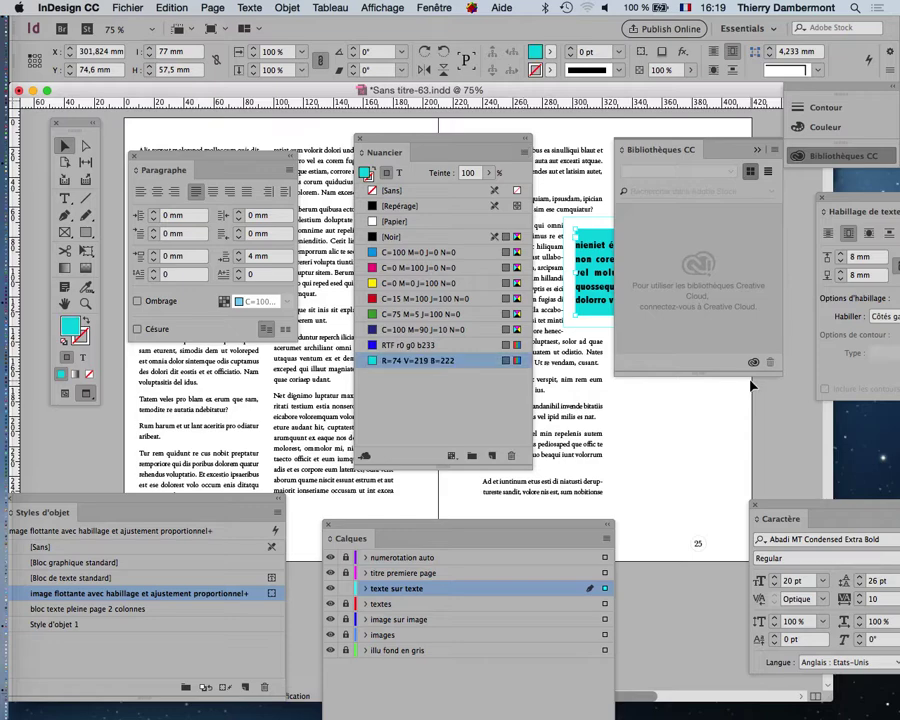
# Collapse the Bibliothèques CC panel and reposition the Nuancier and Calques panels so the text frame is unobstructed at 125% zoom.
pyautogui.click(757, 149)
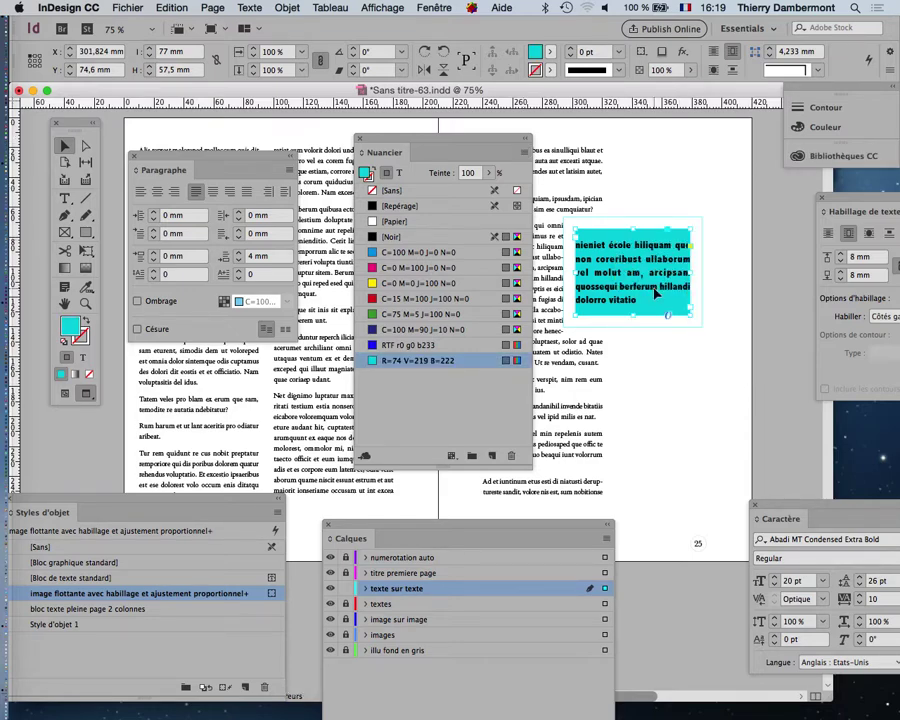
pyautogui.press('super+equal')
pyautogui.press('super+equal')
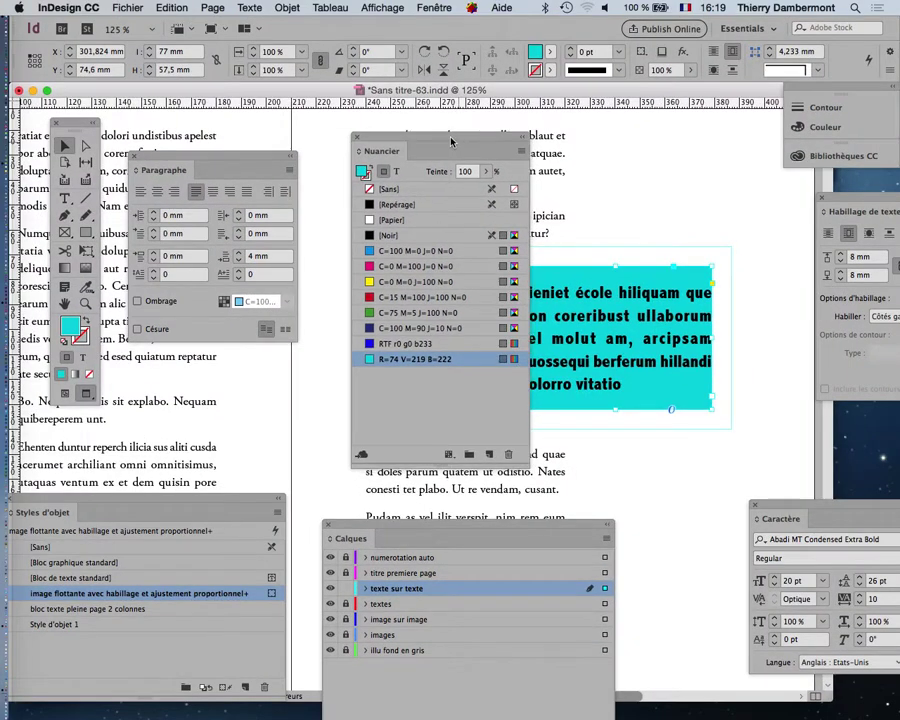
pyautogui.moveTo(457, 158); pyautogui.dragTo(375, 365)
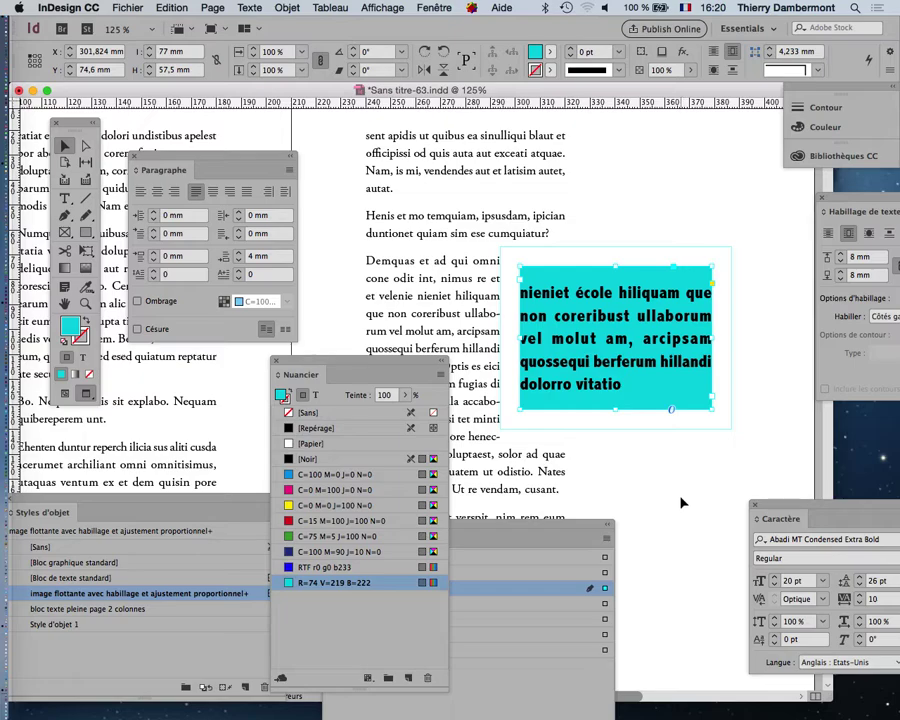
pyautogui.click(556, 537)
pyautogui.moveTo(368, 530); pyautogui.dragTo(611, 547)
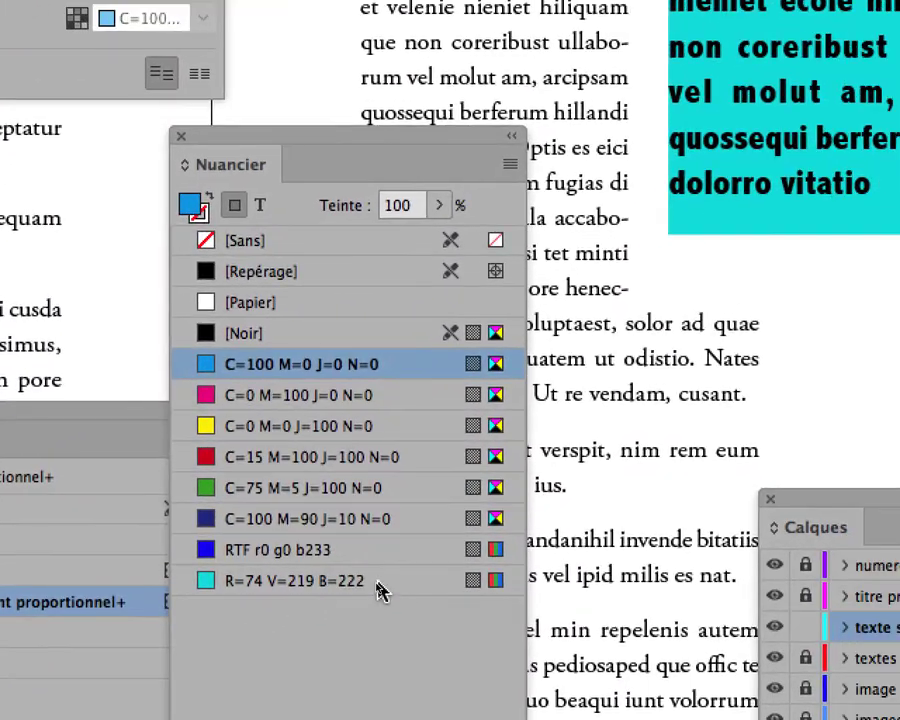
# Open the options of the R=74 V=219 B=222 swatch with Aperçu enabled, keeping the dialog clear of the text frame.
pyautogui.click(378, 584)
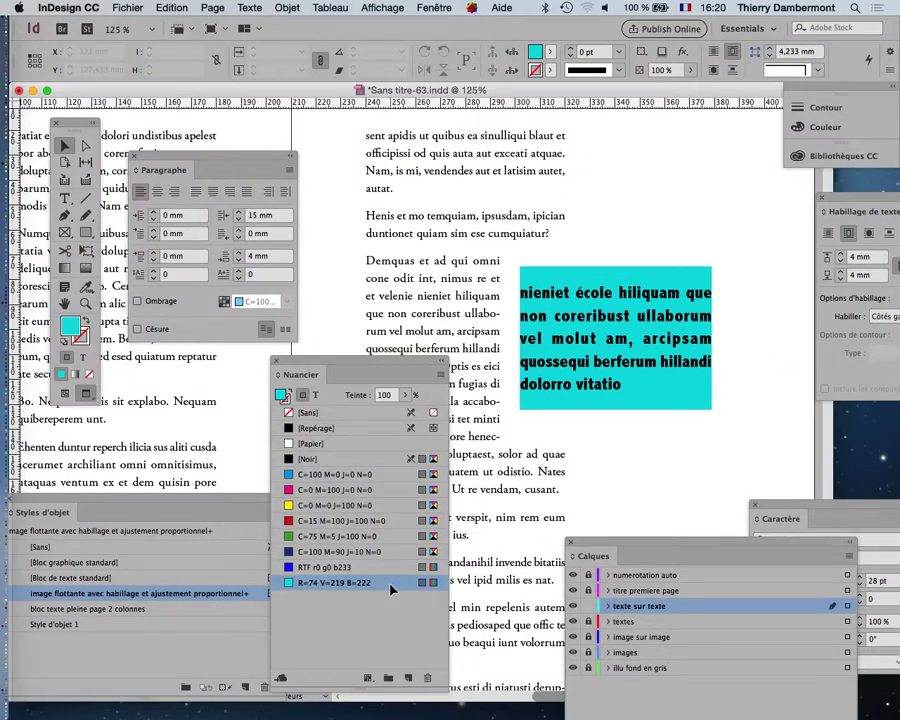
pyautogui.doubleClick(390, 582)
pyautogui.moveTo(413, 165); pyautogui.dragTo(253, 115)
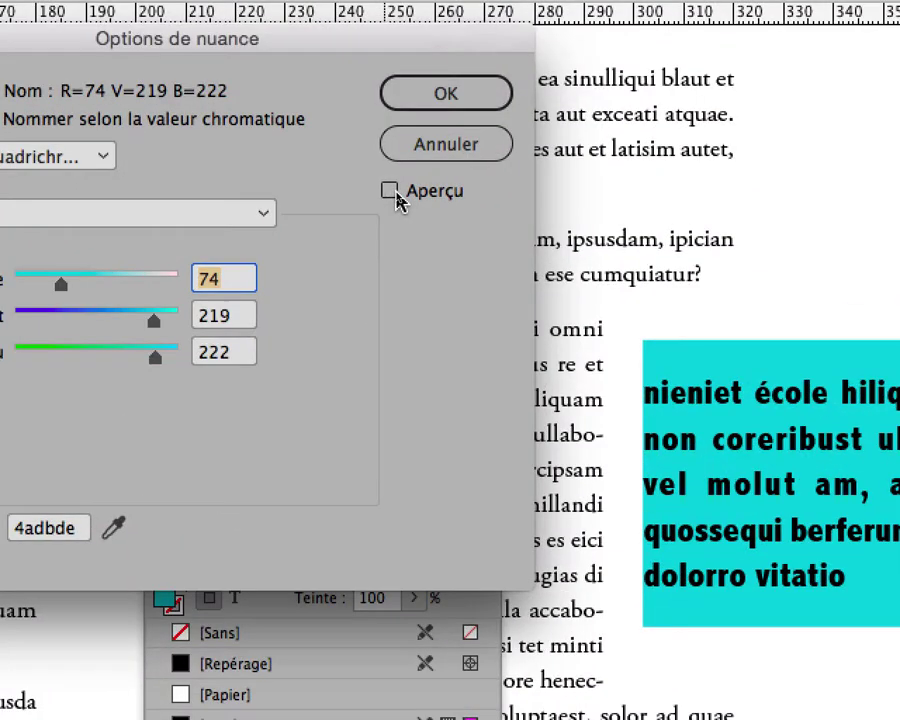
pyautogui.click(394, 192)
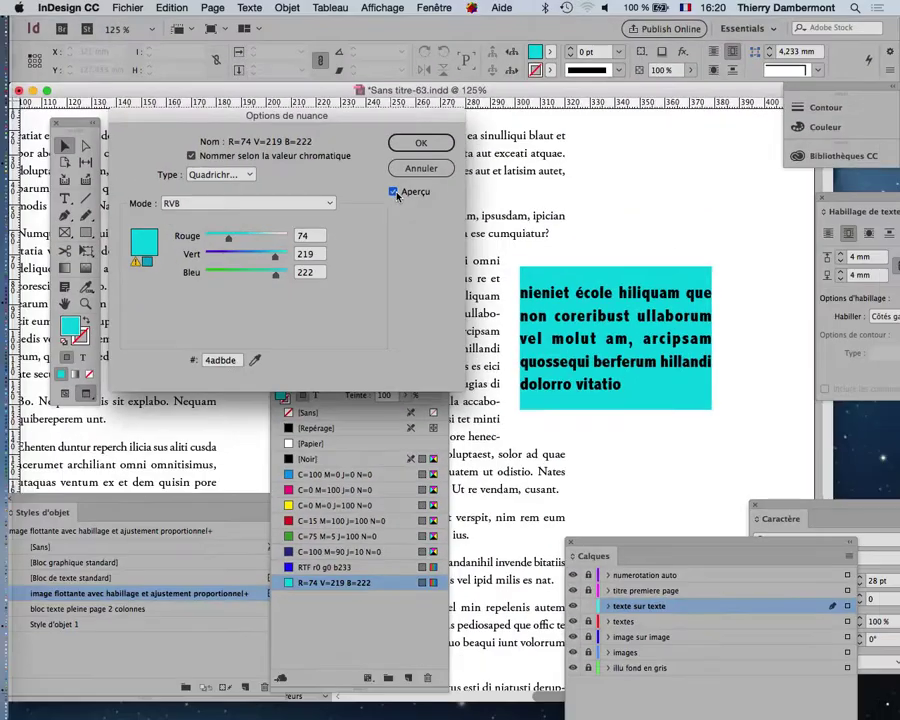
# Change the custom RVB swatch to Rouge 213, Vert 39 and Bleu 58, and apply the new colour.
pyautogui.click(222, 258)
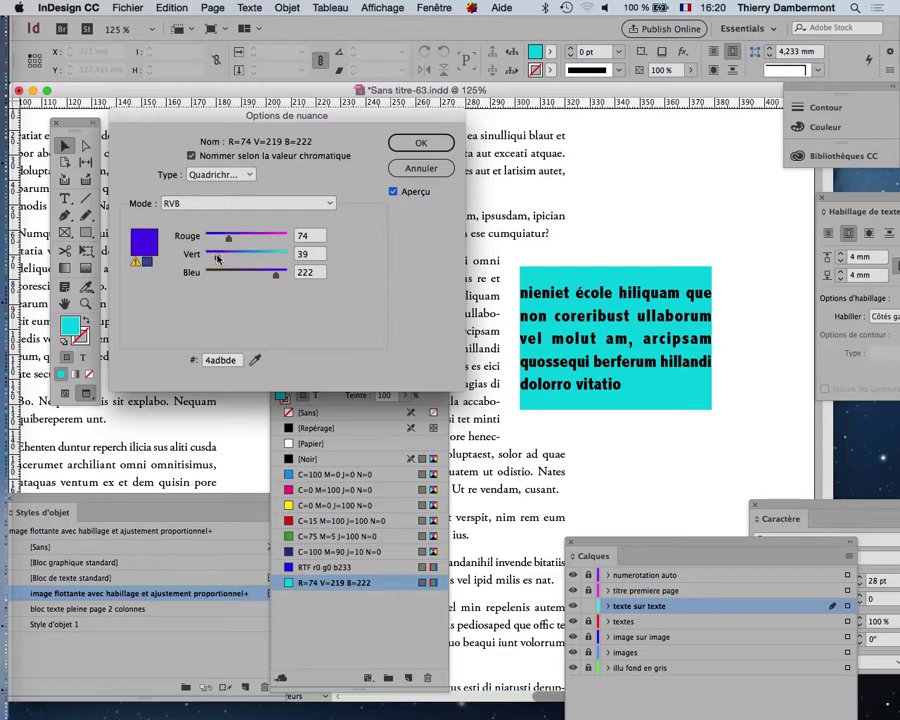
pyautogui.click(224, 273)
pyautogui.moveTo(267, 241); pyautogui.dragTo(273, 240)
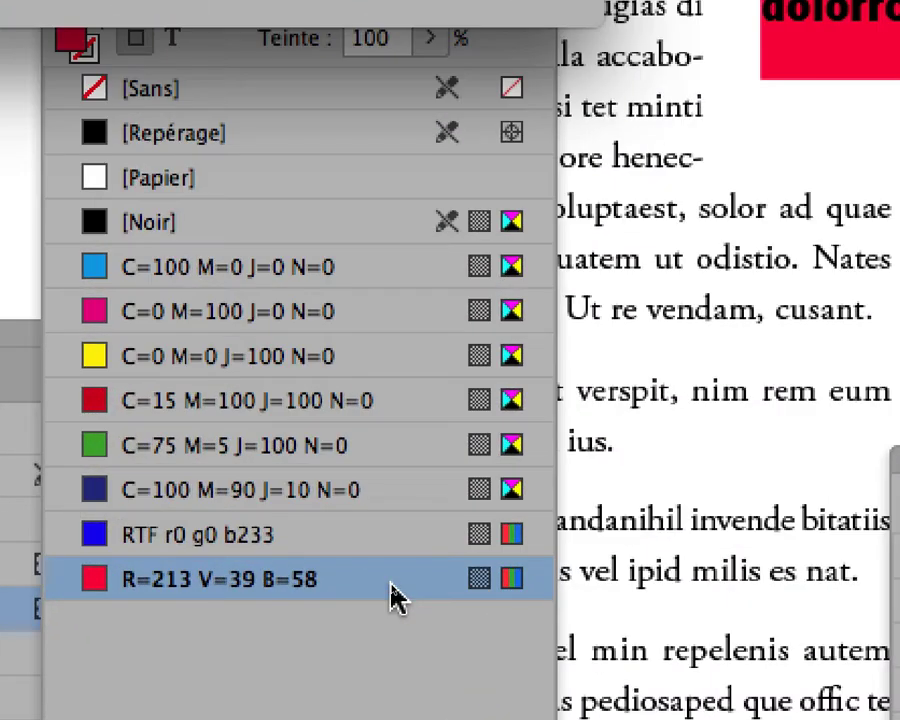
pyautogui.click(418, 141)
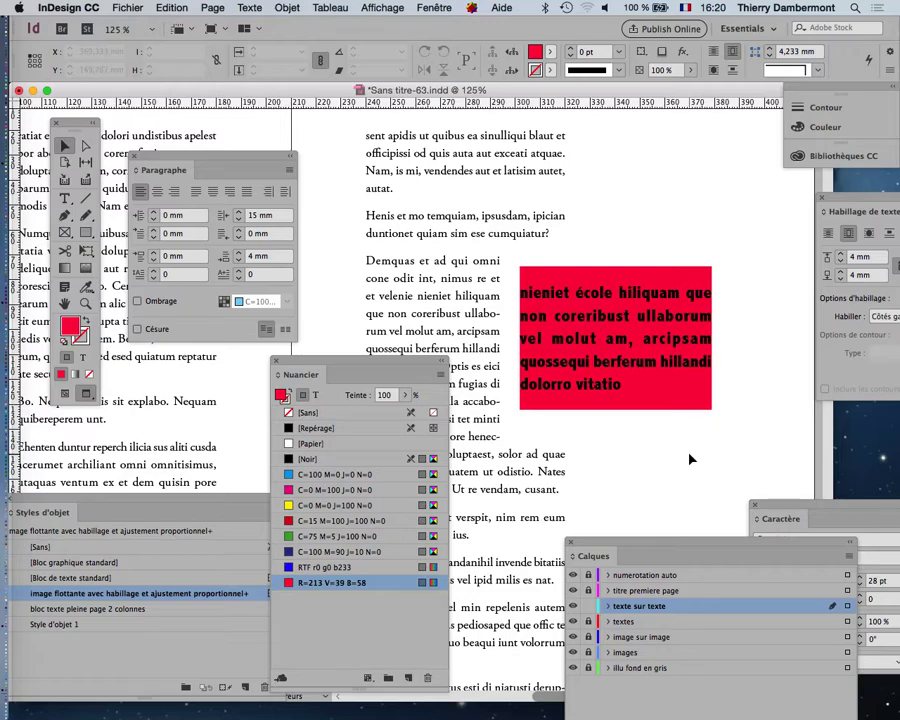
# Set the red text frame's inner margins to 3 mm on all four sides in its text frame options.
pyautogui.click(620, 317)
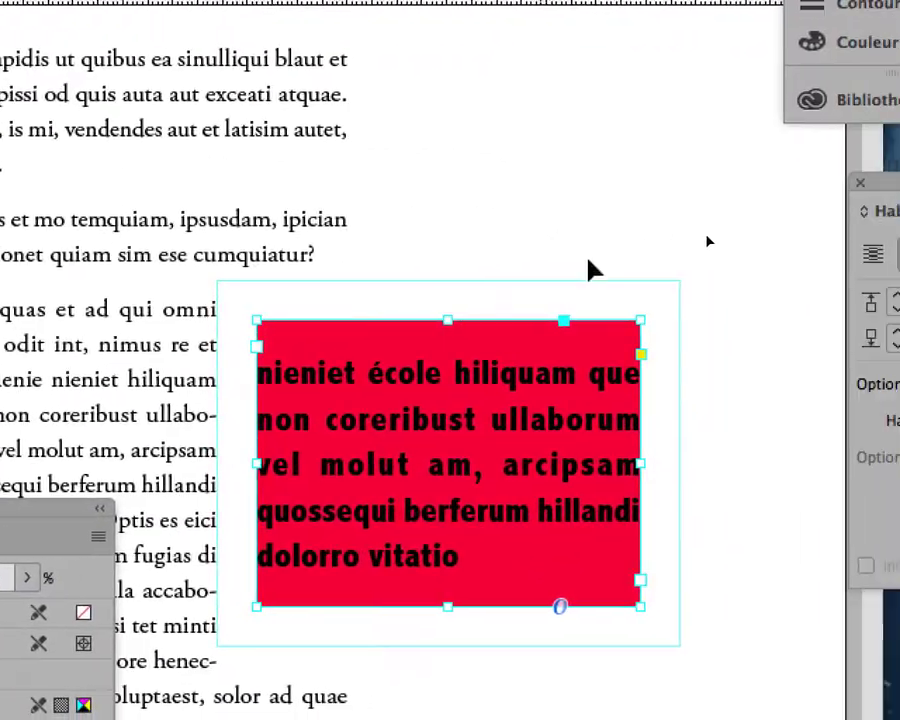
pyautogui.click(598, 268)
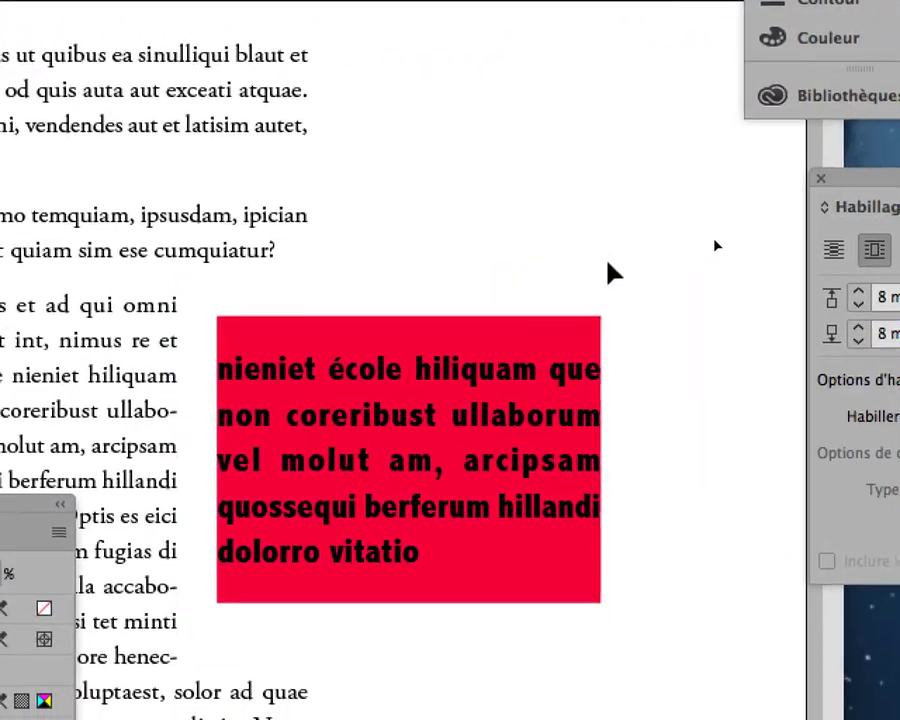
pyautogui.click(615, 400)
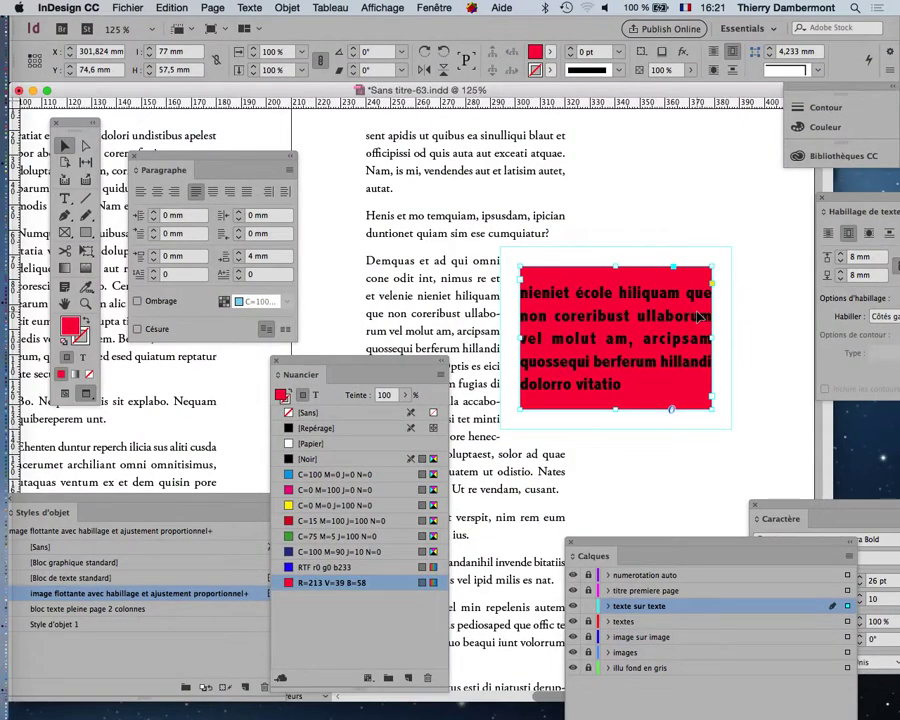
pyautogui.click(281, 8)
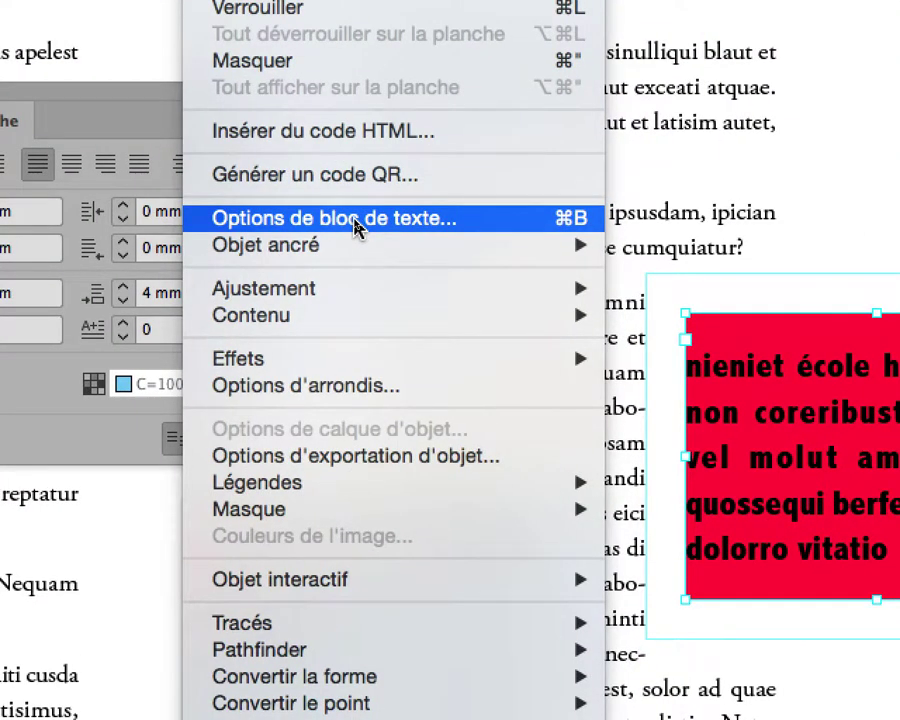
pyautogui.click(356, 228)
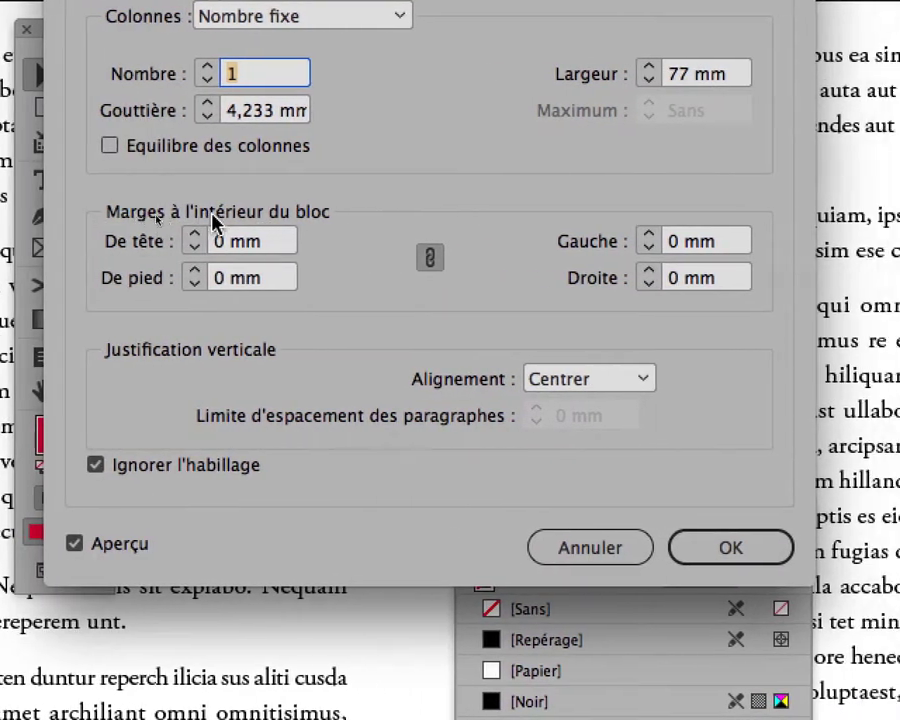
pyautogui.click(647, 236)
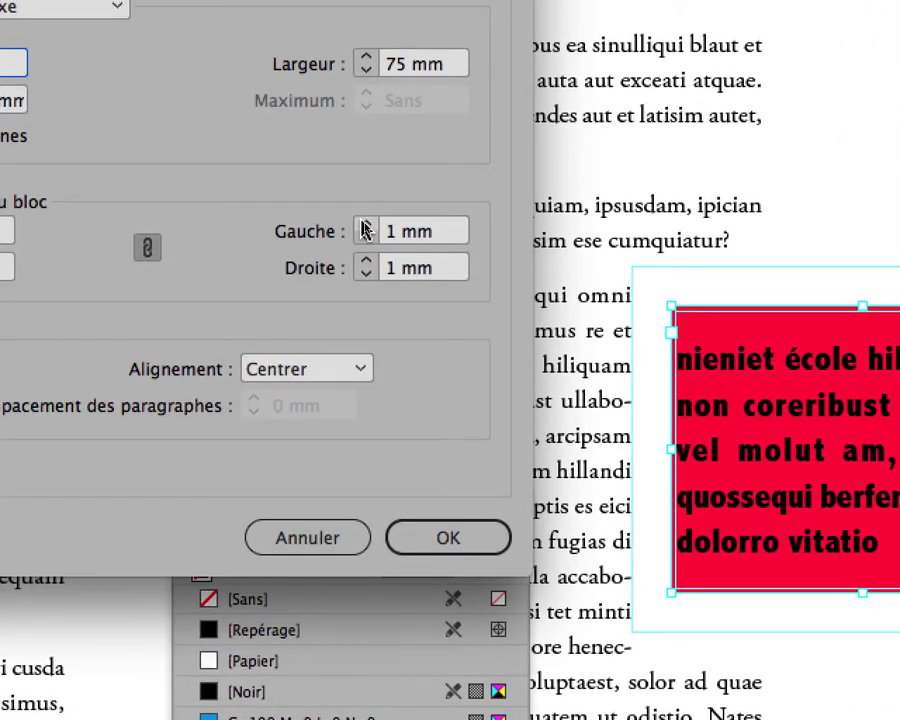
pyautogui.click(365, 228)
pyautogui.click(365, 228)
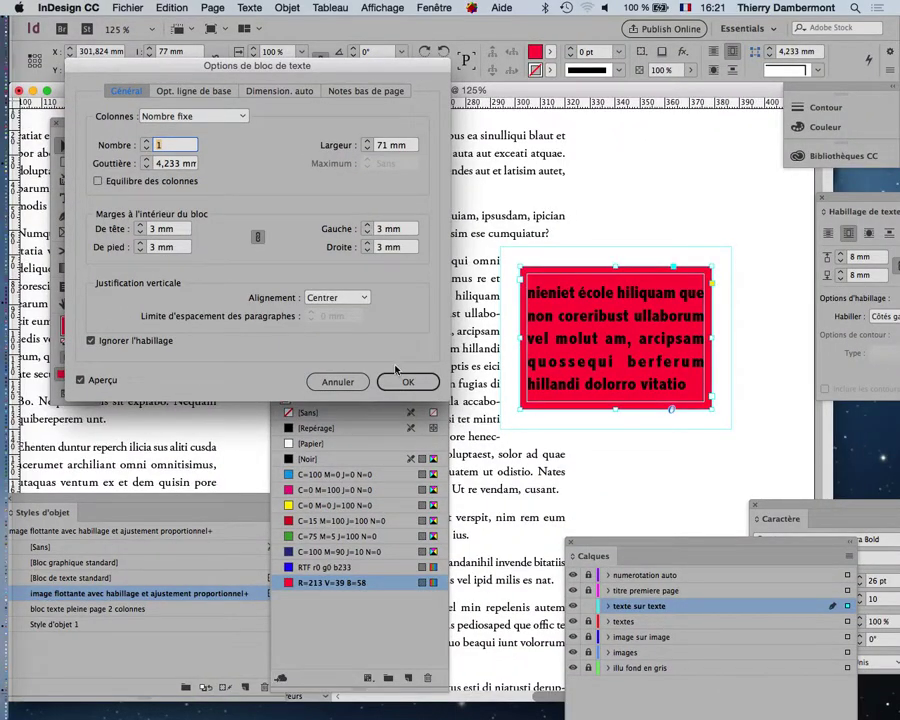
pyautogui.click(408, 381)
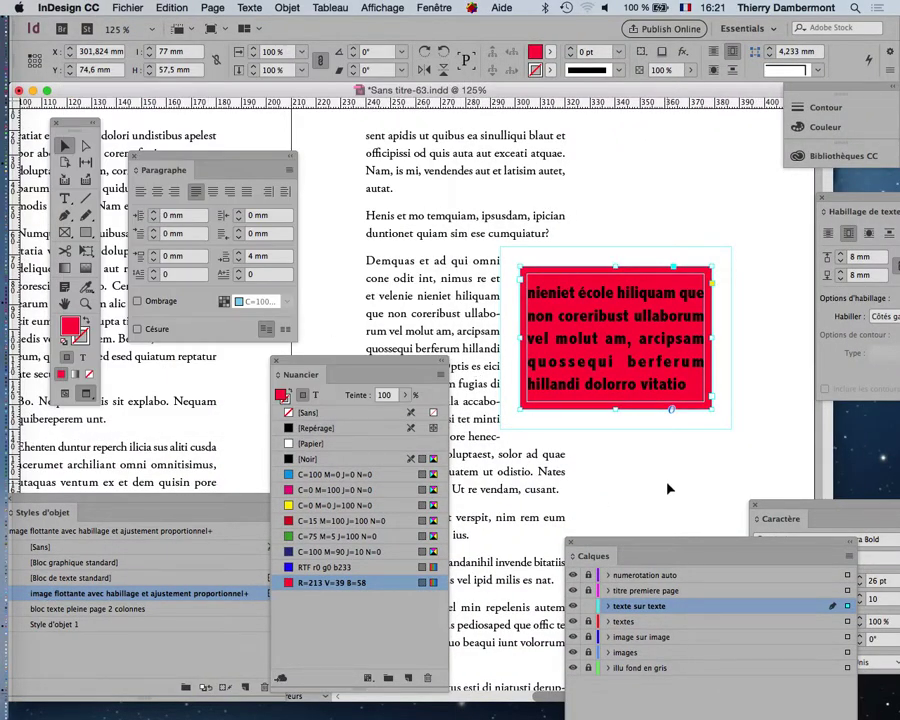
pyautogui.click(669, 484)
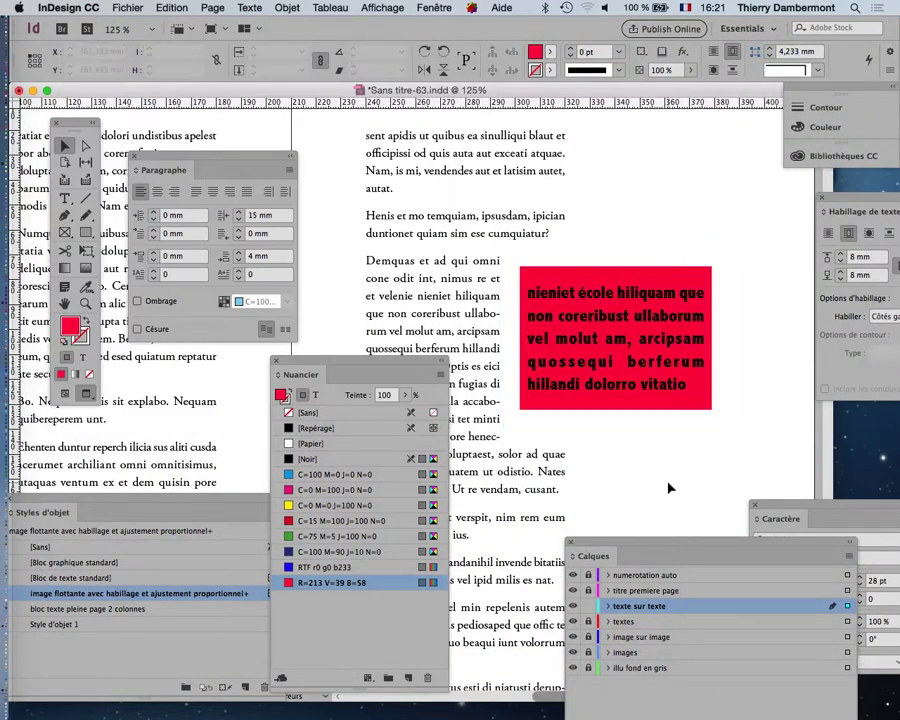
# Increase the red text frame's linked inner margins to 4 mm on all sides and deselect the frame.
pyautogui.click(613, 366)
pyautogui.click(287, 7)
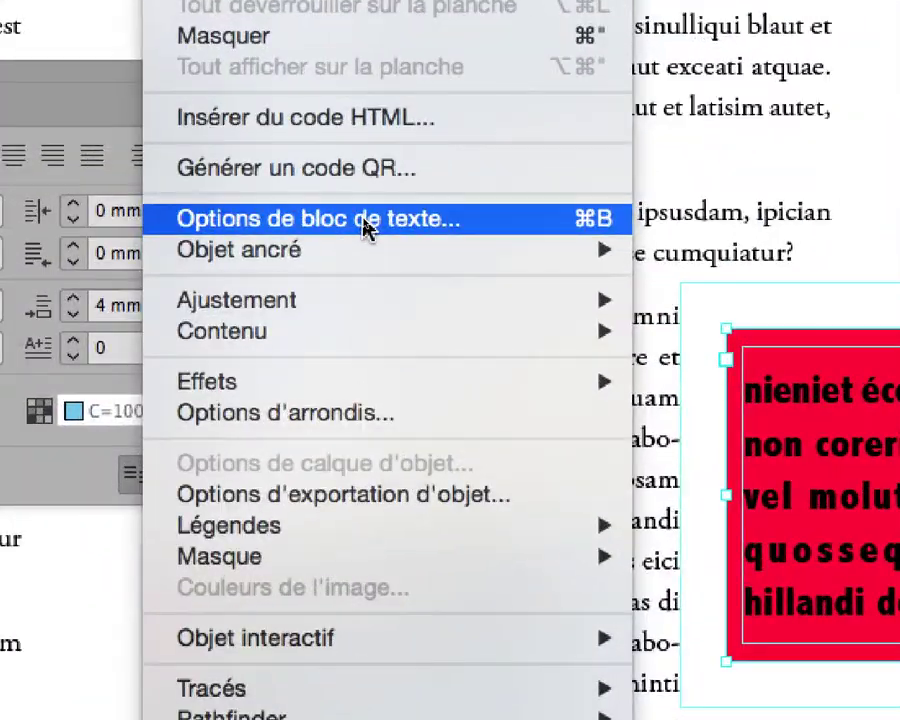
pyautogui.click(367, 228)
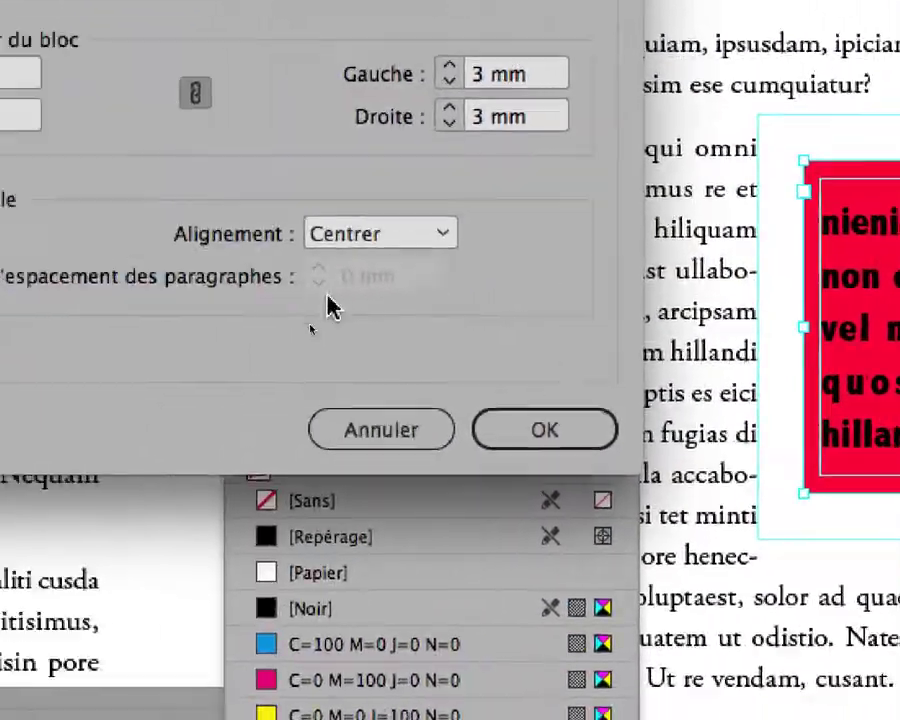
pyautogui.click(450, 66)
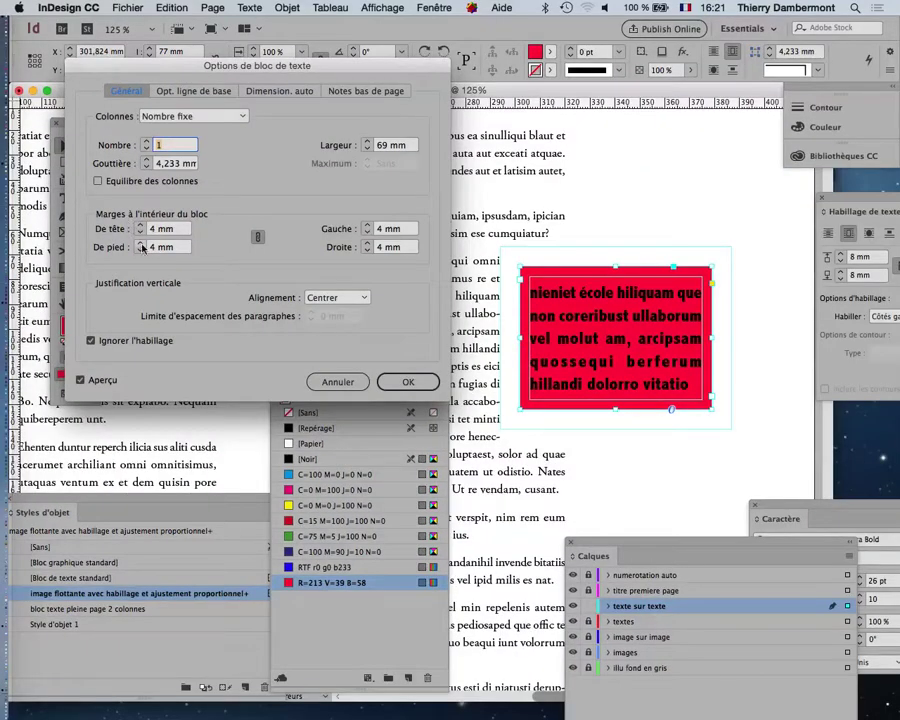
pyautogui.click(845, 596)
pyautogui.click(688, 462)
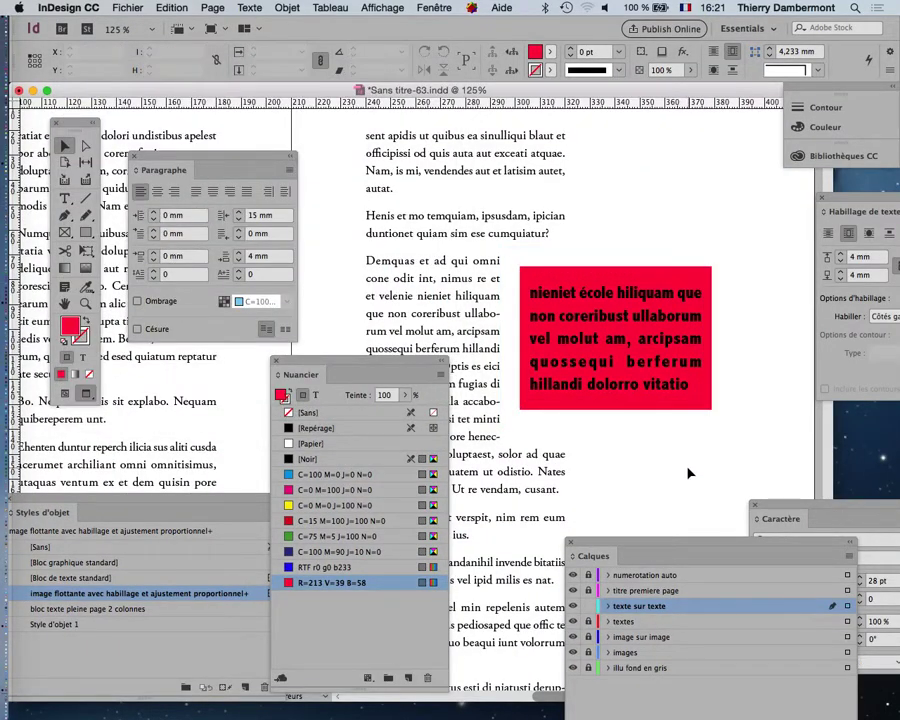